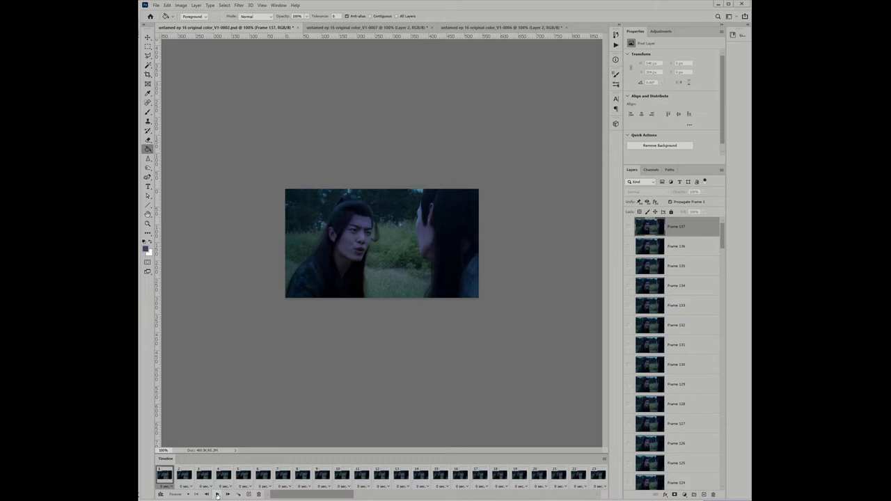
Play the drama-scene GIF in the Timeline to preview its dull purple cast.
{"action": "left_click", "coordinate": [217, 494]}
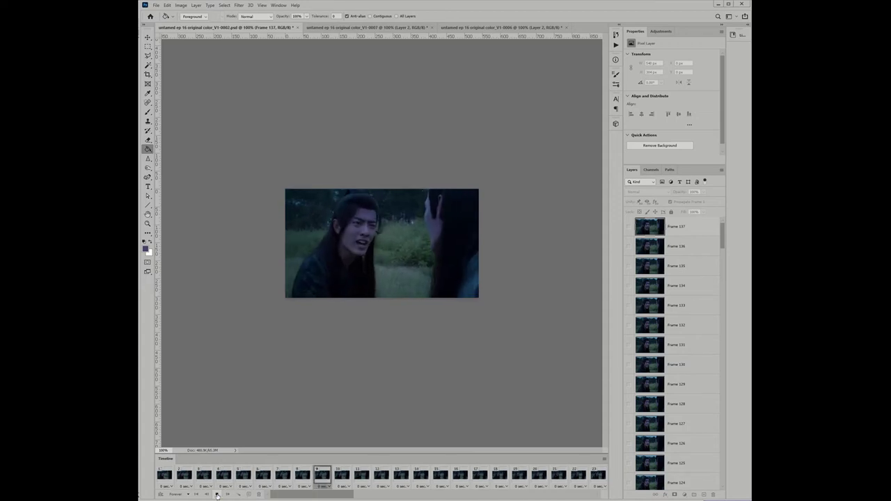
Stop playback and sample the purple-grey cast colour from the footage with the Eyedropper.
{"action": "key", "text": "space"}
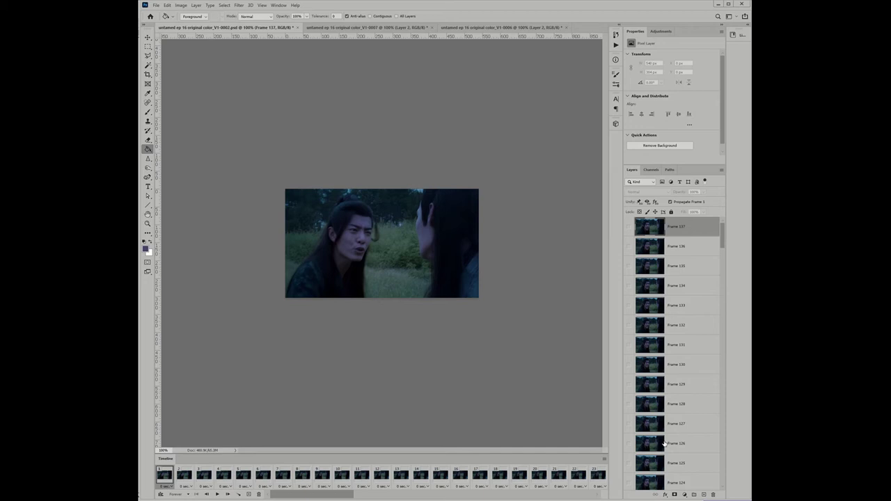
{"action": "left_click", "coordinate": [147, 94]}
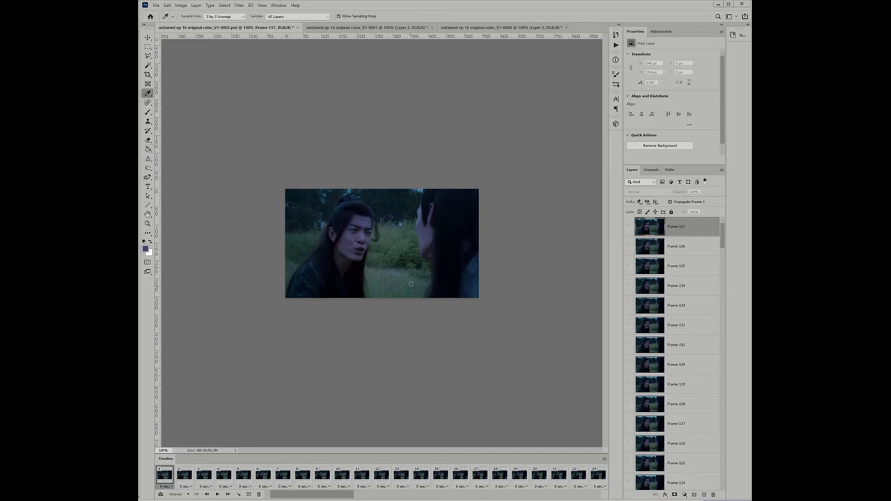
{"action": "mouse_move", "coordinate": [421, 229]}
{"action": "left_mouse_down"}
{"action": "mouse_move", "coordinate": [417, 219]}
{"action": "mouse_move", "coordinate": [418, 232]}
{"action": "left_mouse_up"}
Add a new top layer and fill it with the sampled purple-grey using the Paint Bucket.
{"action": "left_click", "coordinate": [703, 494]}
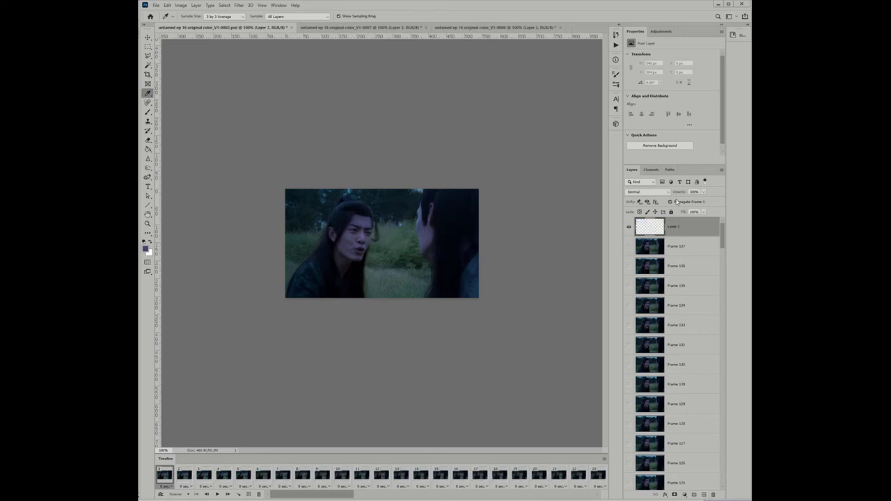
{"action": "left_click", "coordinate": [148, 149]}
{"action": "left_click", "coordinate": [369, 231]}
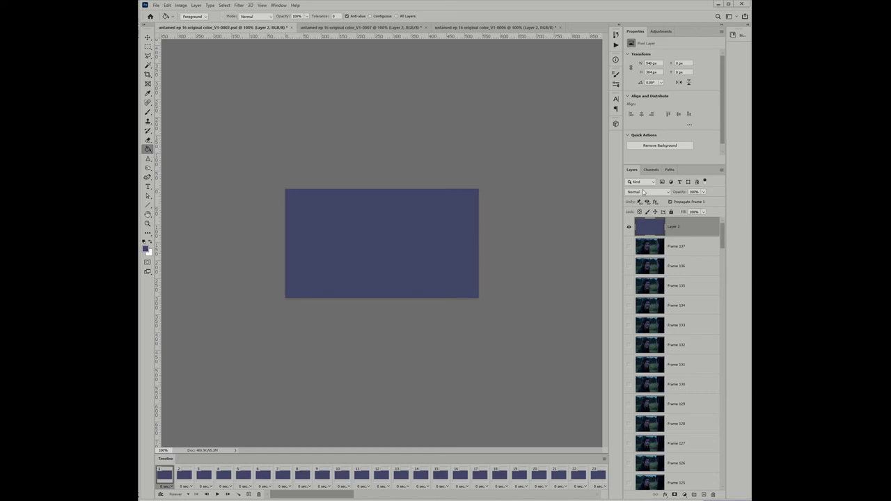
Change the purple fill layer's blend mode to Divide and play back the brighter, greener animation.
{"action": "left_click", "coordinate": [644, 192]}
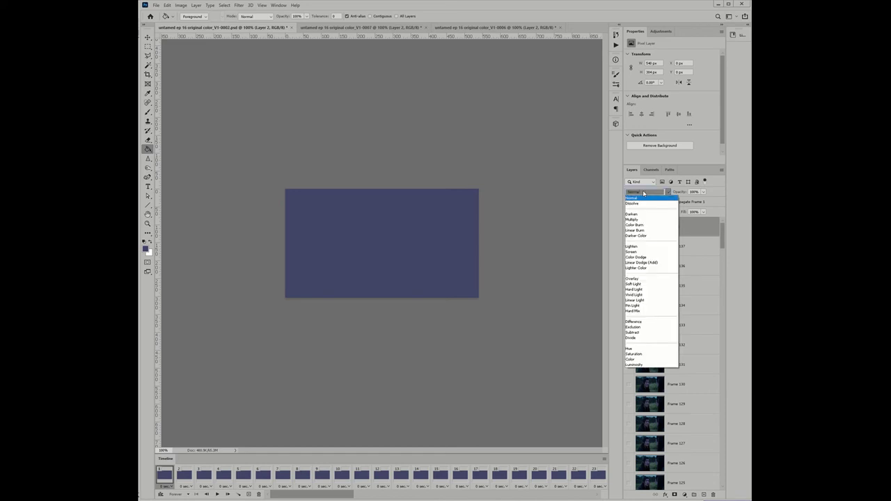
{"action": "left_click", "coordinate": [633, 337]}
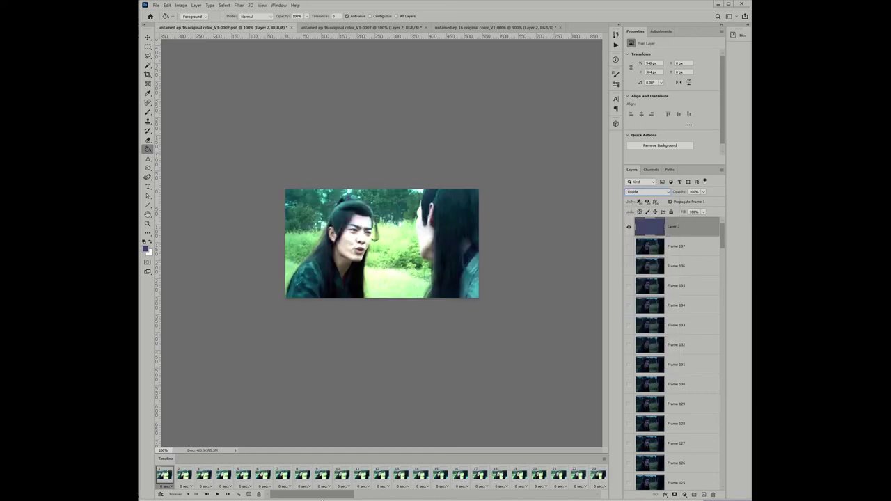
{"action": "left_click", "coordinate": [217, 494]}
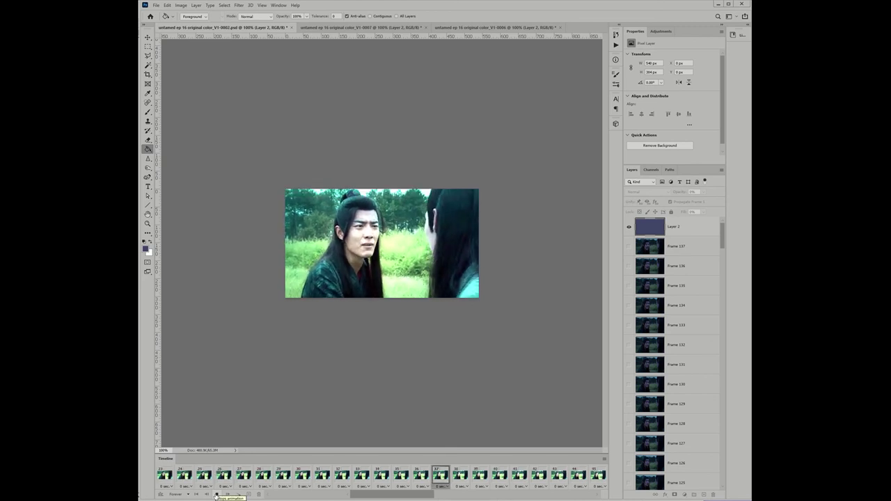